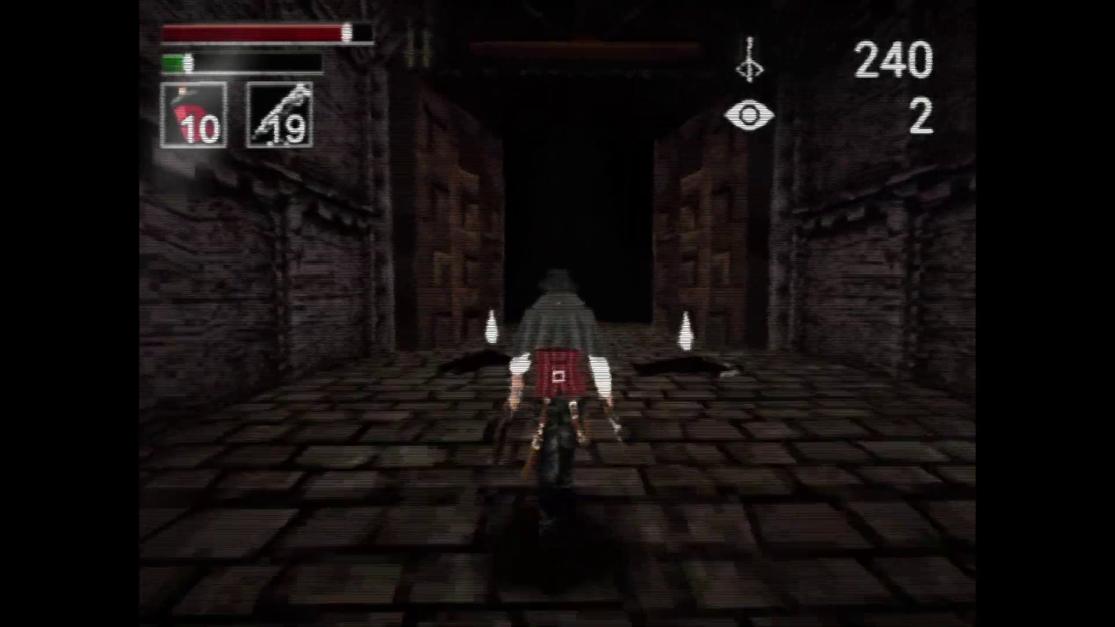
{"action": "key", "text": "w"}
- Pick up the Torch in the candlelit corridor and finish off the Huntsman
{"action": "key", "text": "e"}
{"action": "key", "text": "e"}
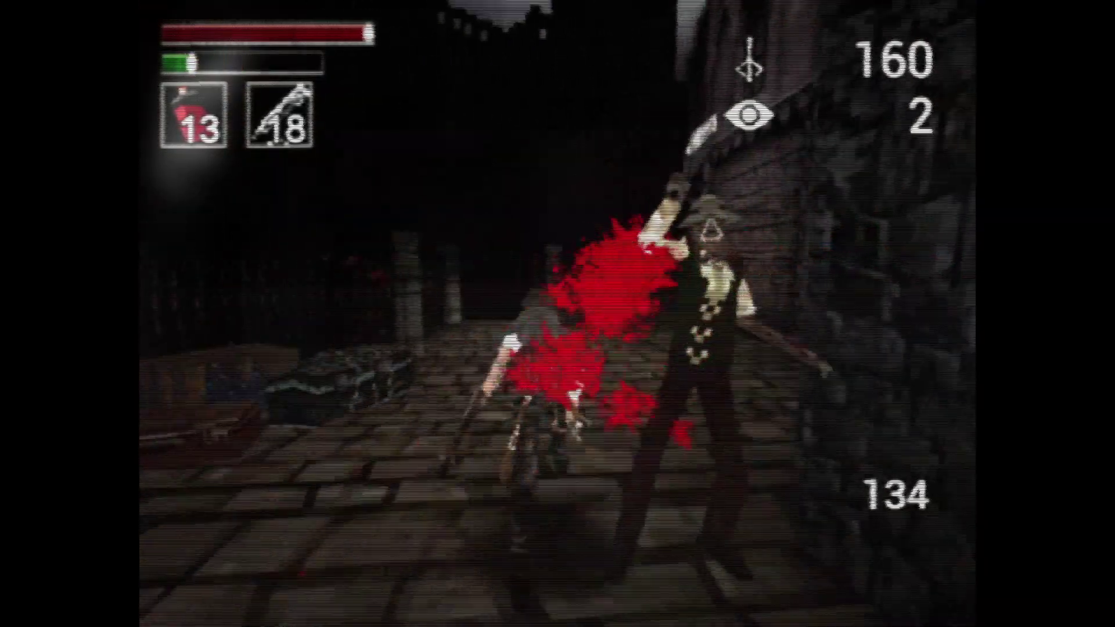
{"action": "key", "text": "w"}
{"action": "key", "text": "a"}
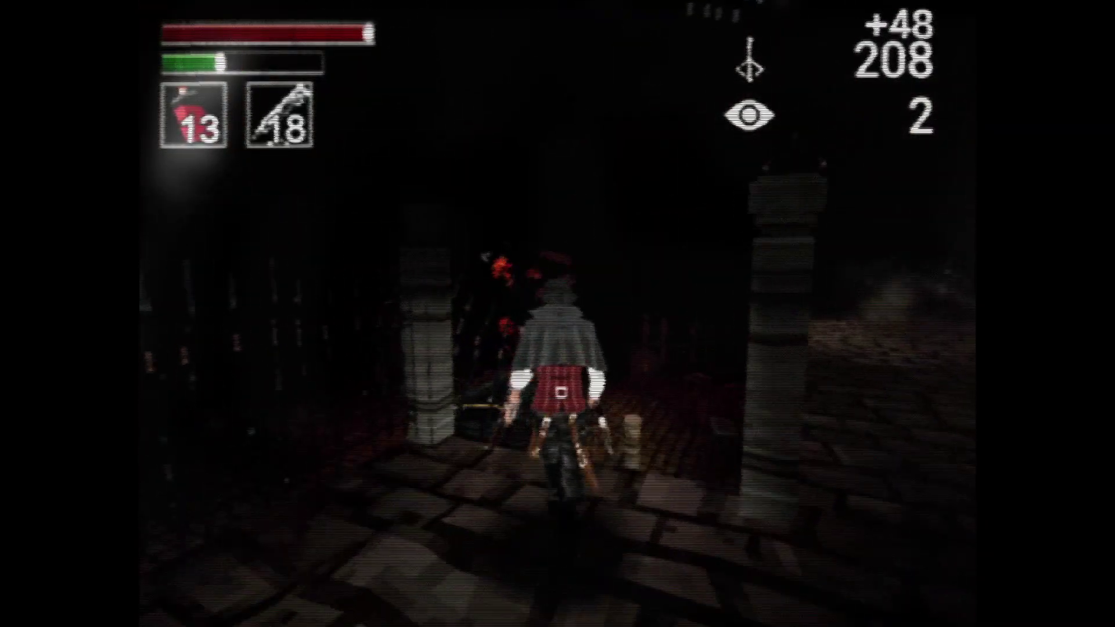
- Collect the quicksilver bullets, then run past the fence and down the stairs
{"action": "key", "text": "w"}
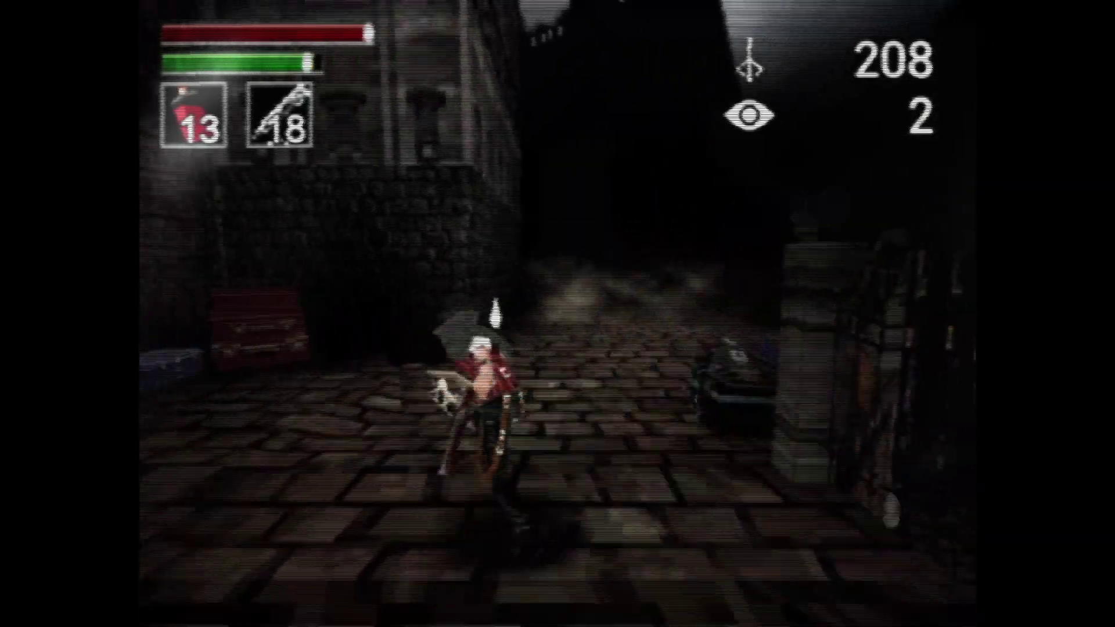
{"action": "key", "text": "e"}
{"action": "key", "text": "e"}
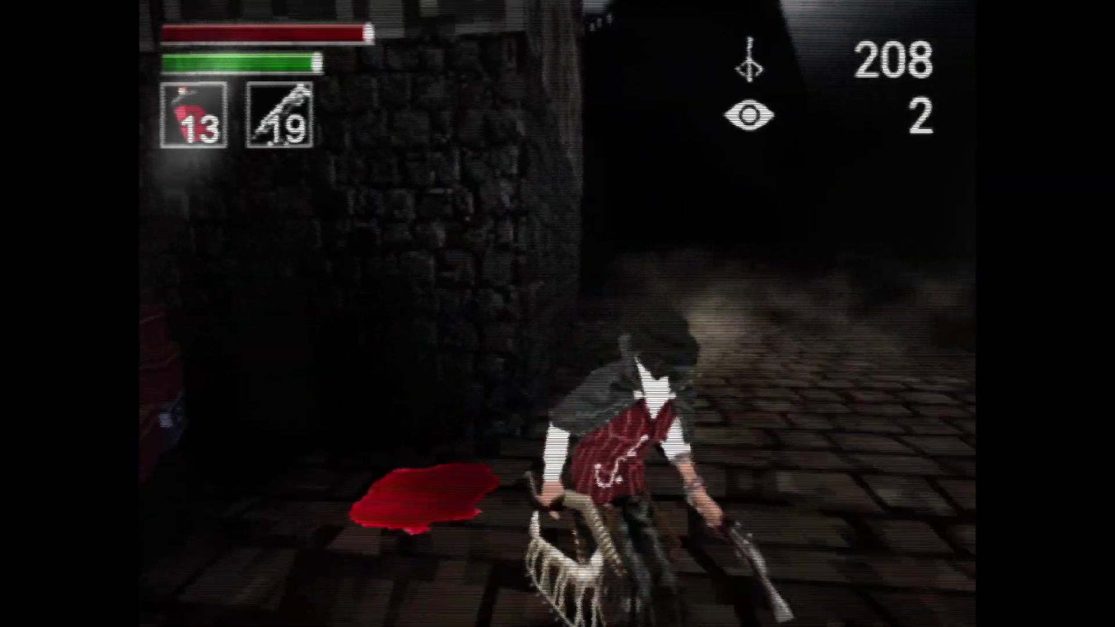
{"action": "key", "text": "w"}
{"action": "key", "text": "w"}
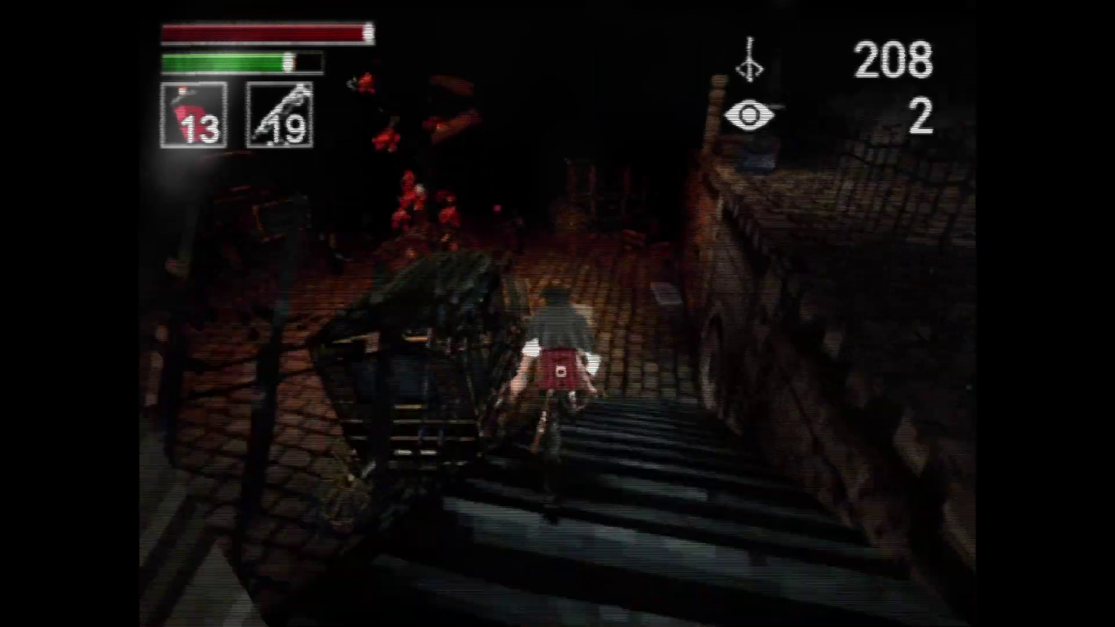
{"action": "key", "text": "w"}
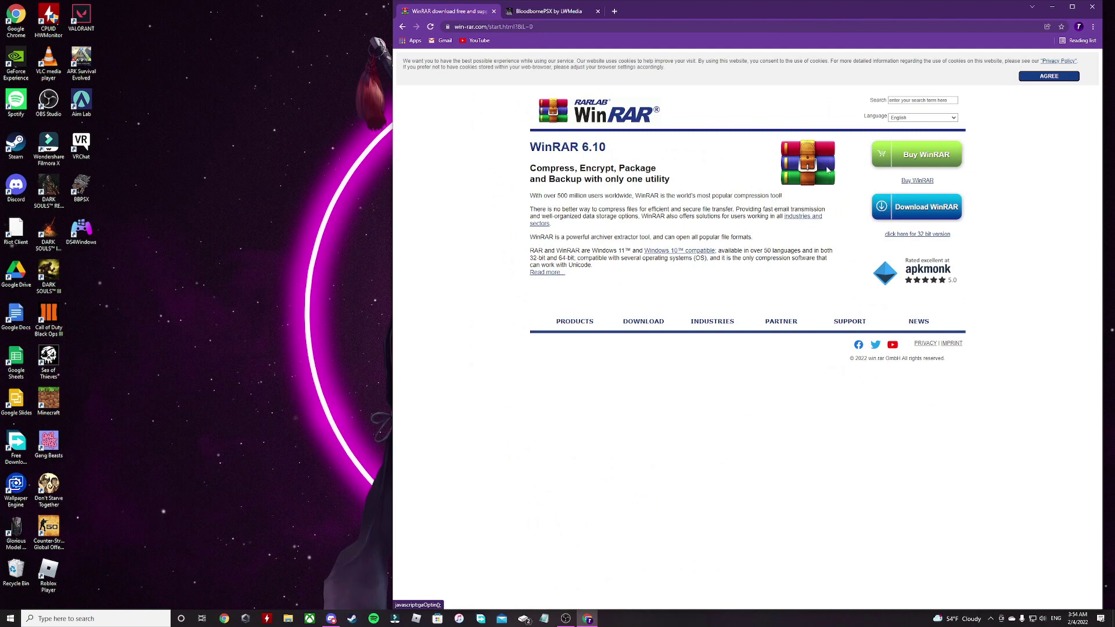
- Go to the WinRAR download page using the homepage's blue Download WinRAR button
{"action": "left_click", "coordinate": [927, 212]}
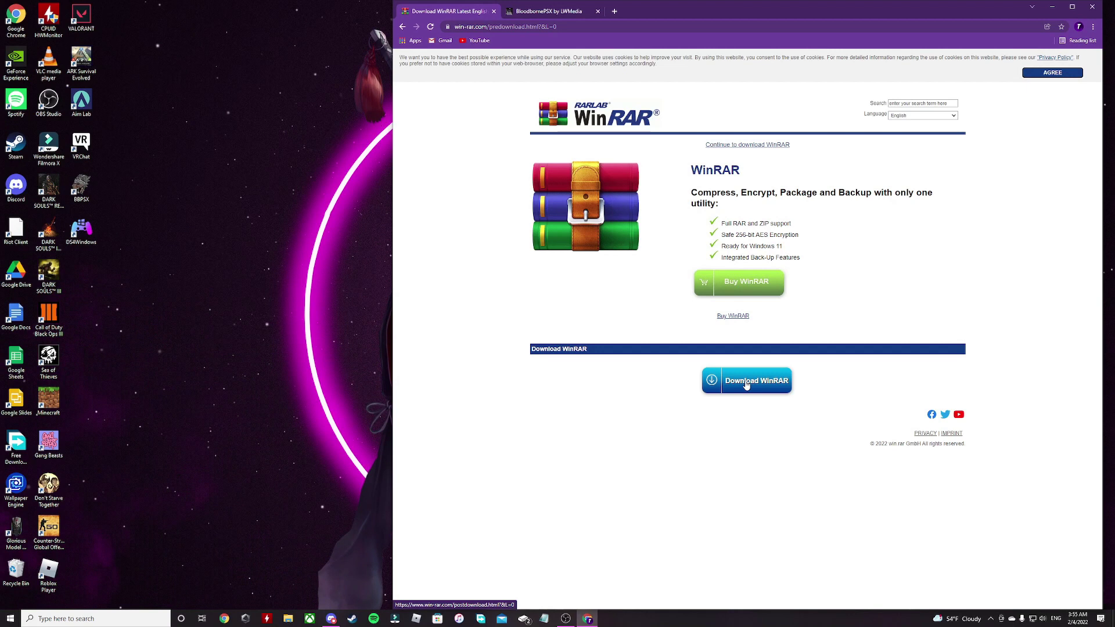
- Return to the BloodbornePSX itch.io tab, then open a File Explorer window
{"action": "key", "text": "ctrl+Tab"}
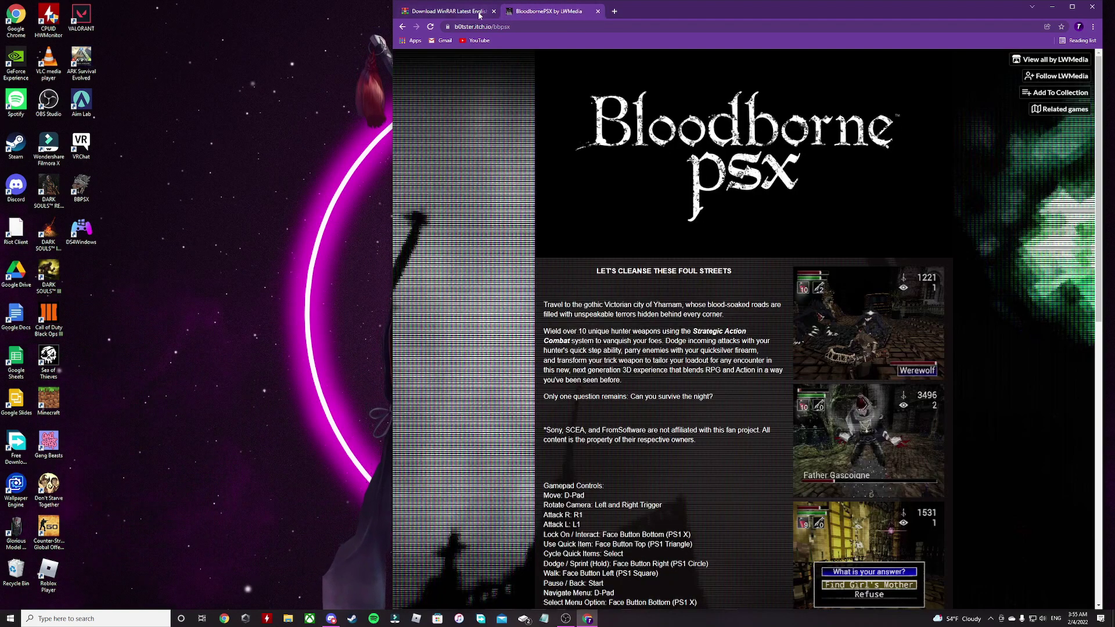
{"action": "scroll", "coordinate": [691, 301], "scroll_direction": "down", "scroll_amount": 2}
{"action": "scroll", "coordinate": [694, 309], "scroll_direction": "down", "scroll_amount": 2}
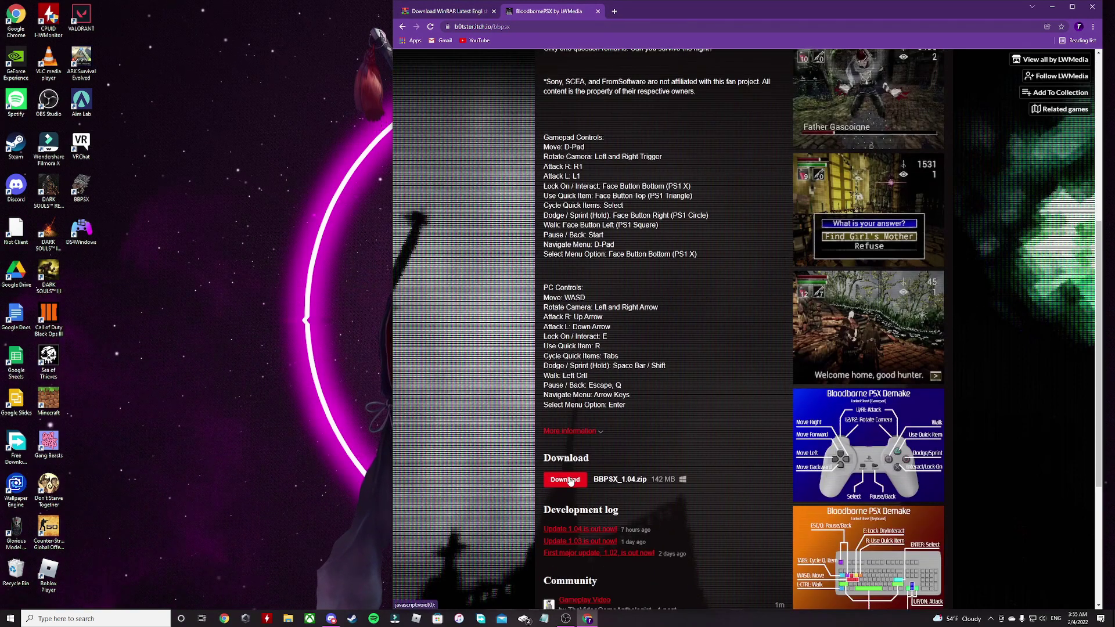
{"action": "key", "text": "super+e"}
- Open the downloads folder on New Volume (D:) and view the BBPSX_1.02 archive's options
{"action": "left_click", "coordinate": [173, 534]}
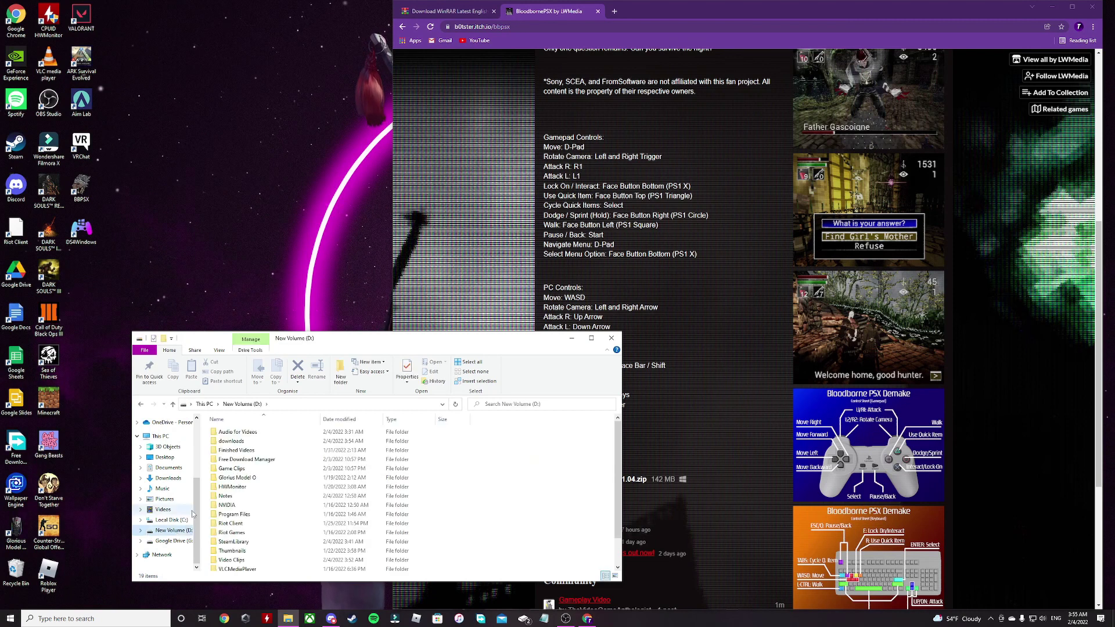
{"action": "double_click", "coordinate": [334, 444]}
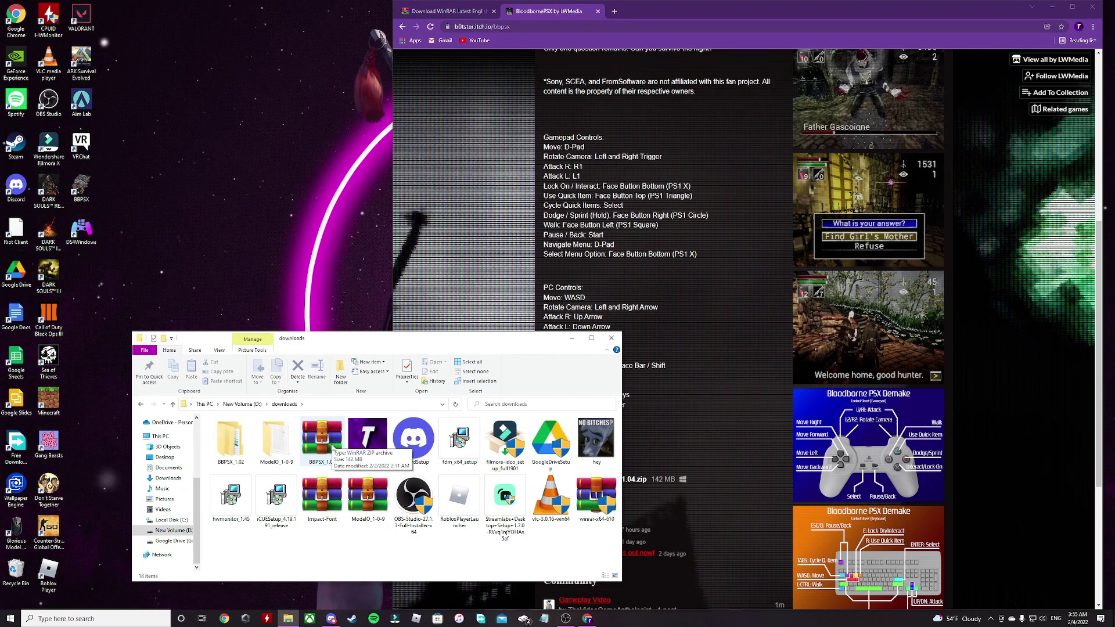
{"action": "right_click", "coordinate": [332, 447]}
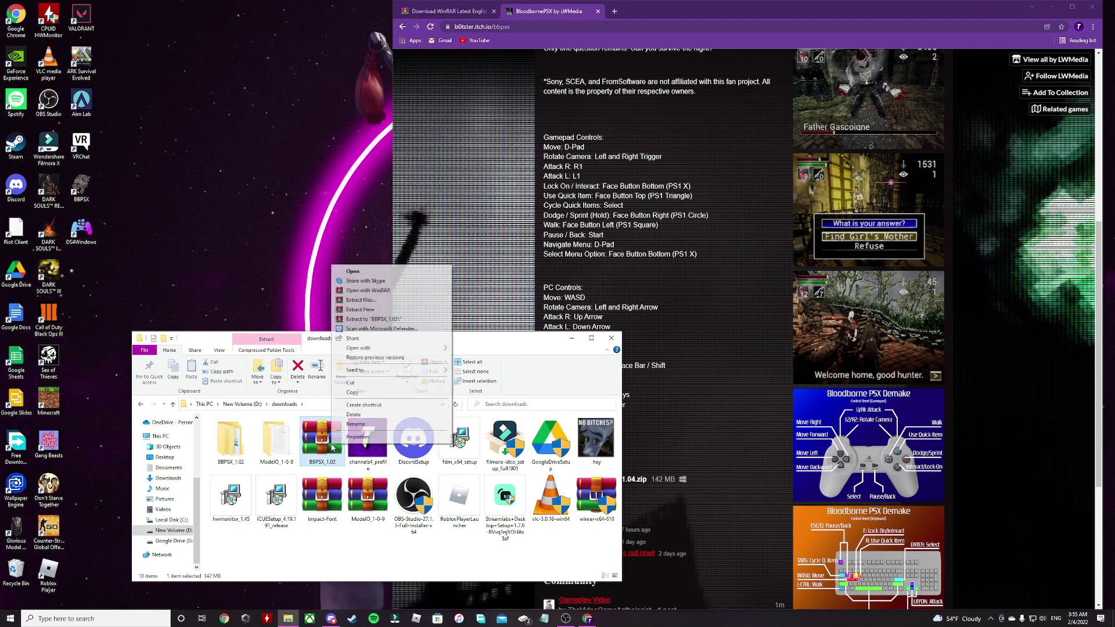
{"action": "left_click", "coordinate": [296, 447]}
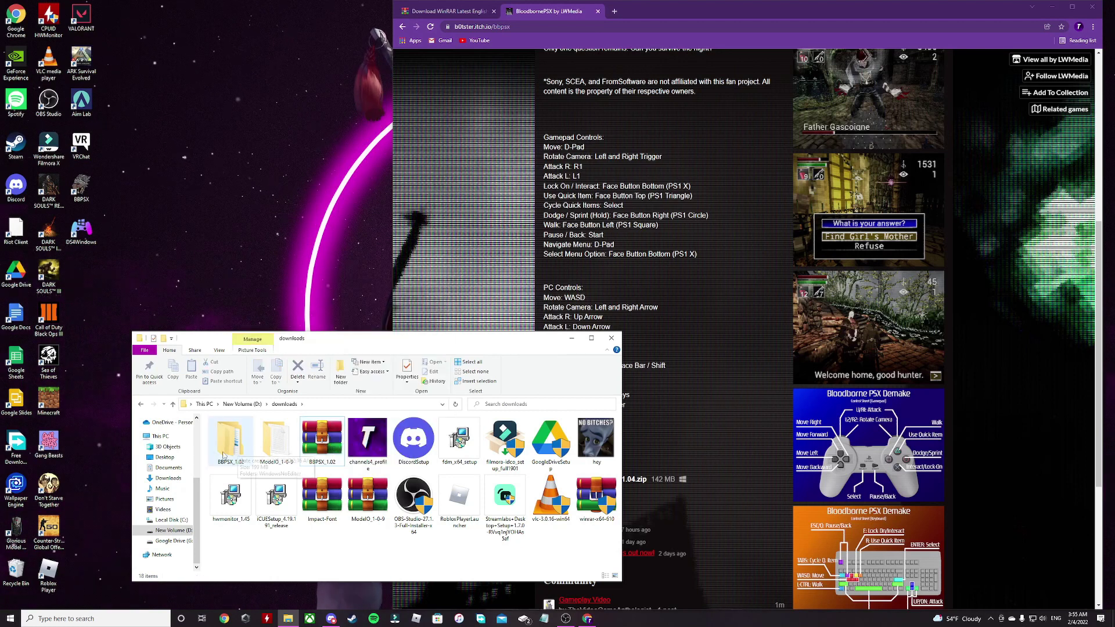
- Open the BBPSX_1.02 folder and its WindowsNoEditor subfolder holding the BBPSX application
{"action": "double_click", "coordinate": [240, 448]}
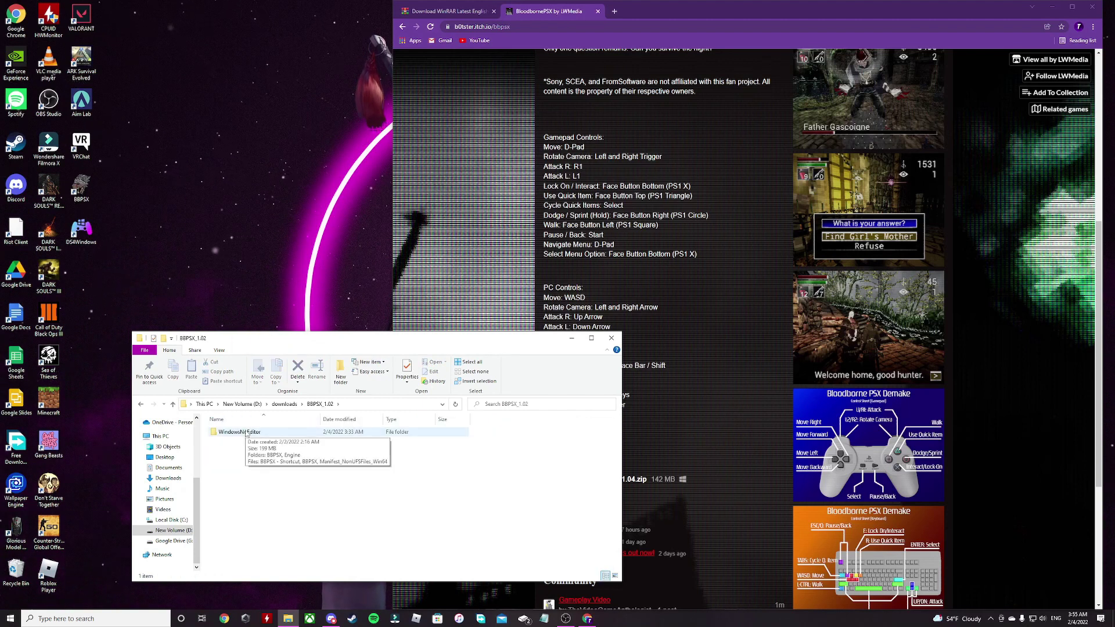
{"action": "double_click", "coordinate": [265, 434]}
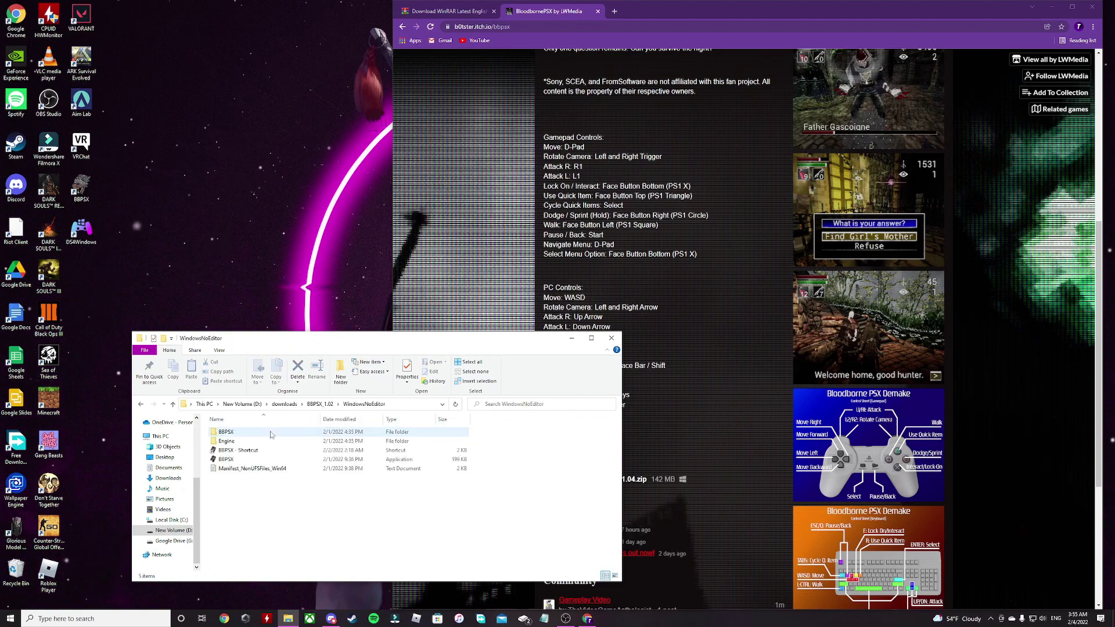
{"action": "right_click", "coordinate": [243, 460]}
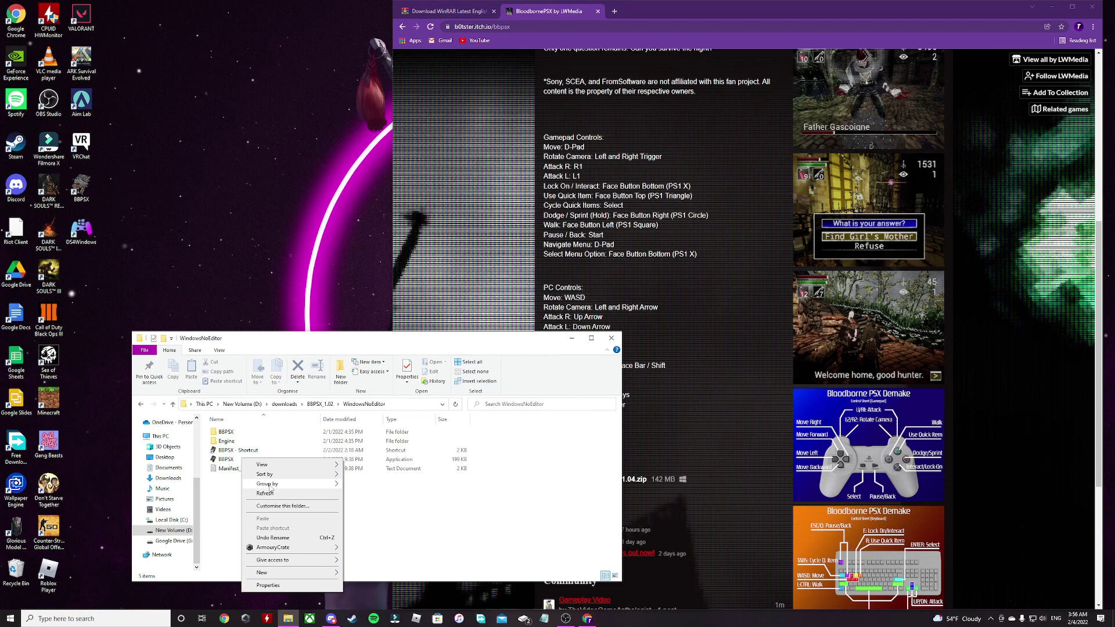
- Dismiss the right-click menu in the WindowsNoEditor folder
{"action": "left_click", "coordinate": [203, 282]}
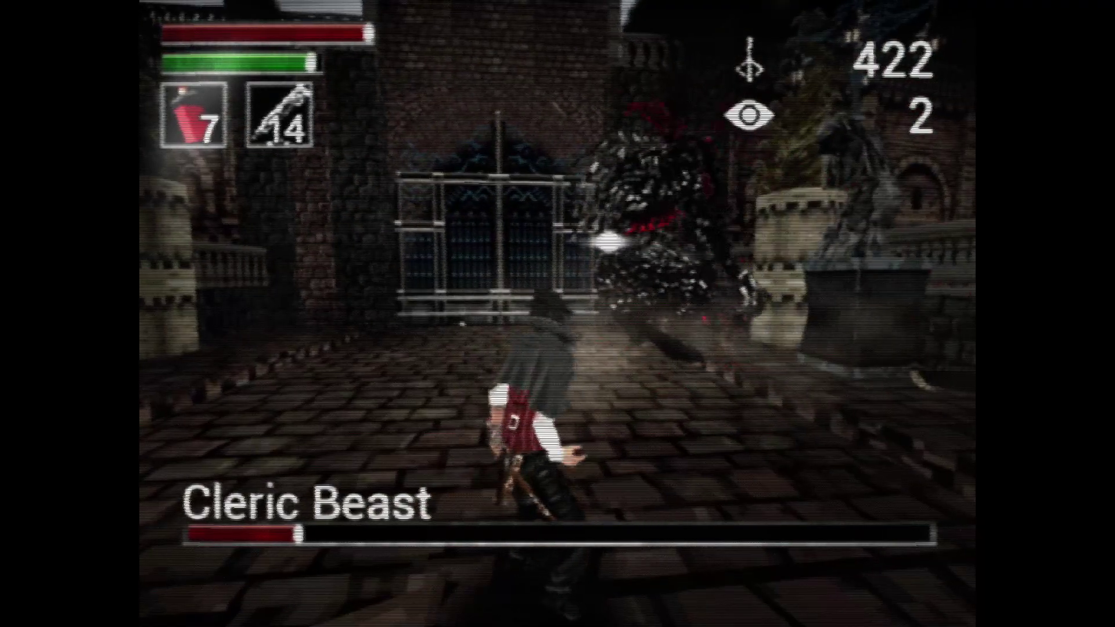